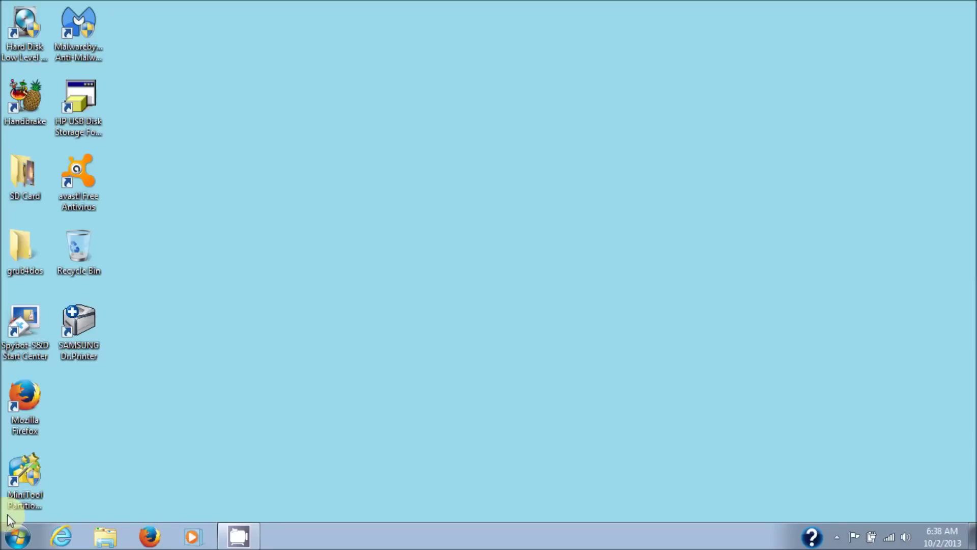
# Open Computer Management from the Computer context menu and maximize it.
pyautogui.click(18, 543)
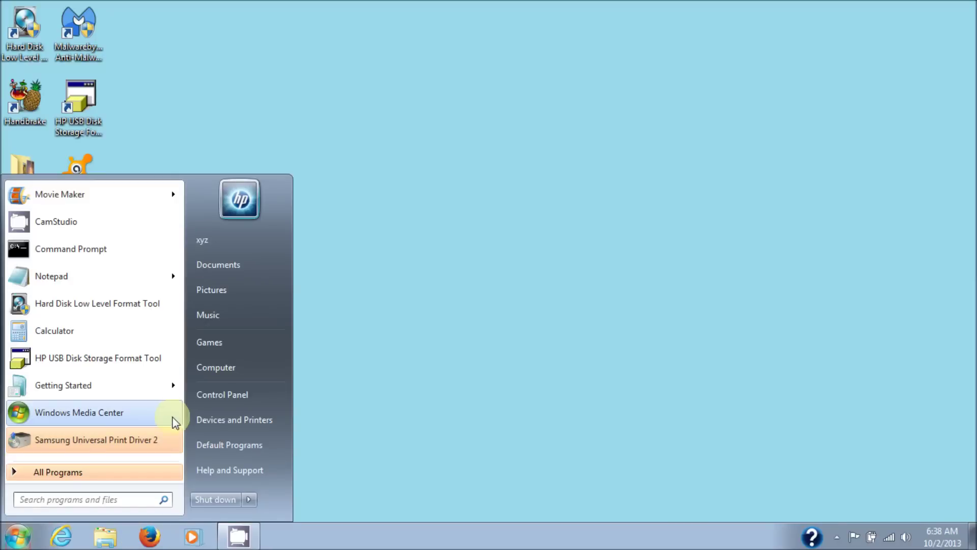
pyautogui.rightClick(239, 368)
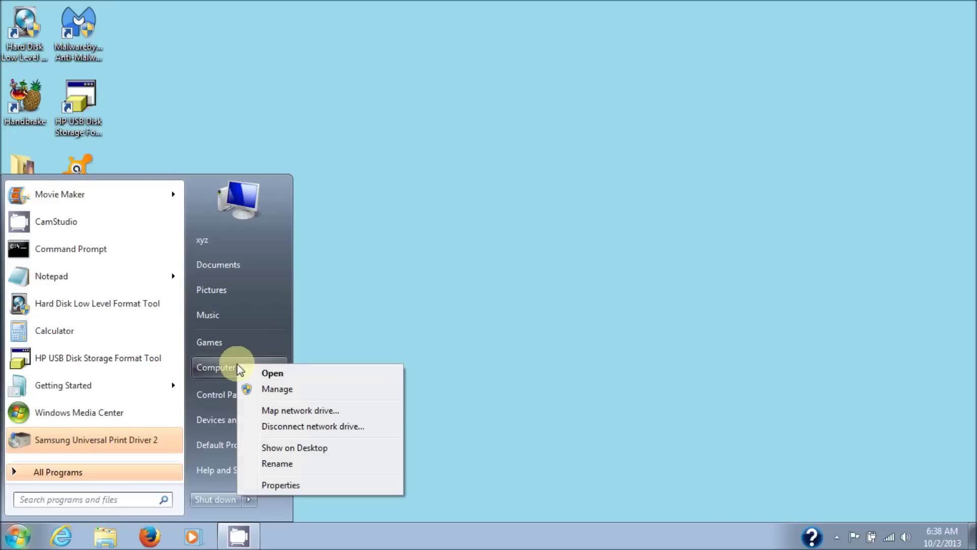
pyautogui.click(275, 391)
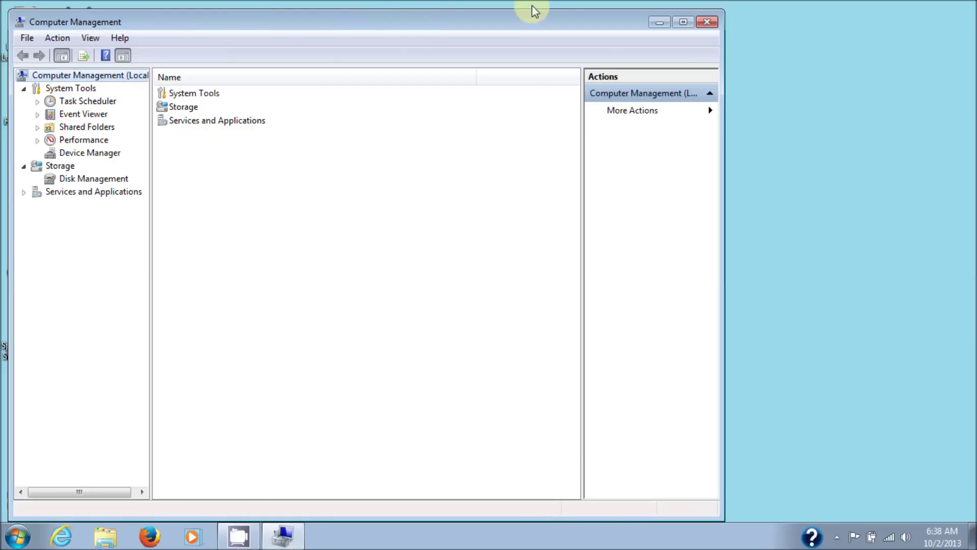
pyautogui.click(683, 22)
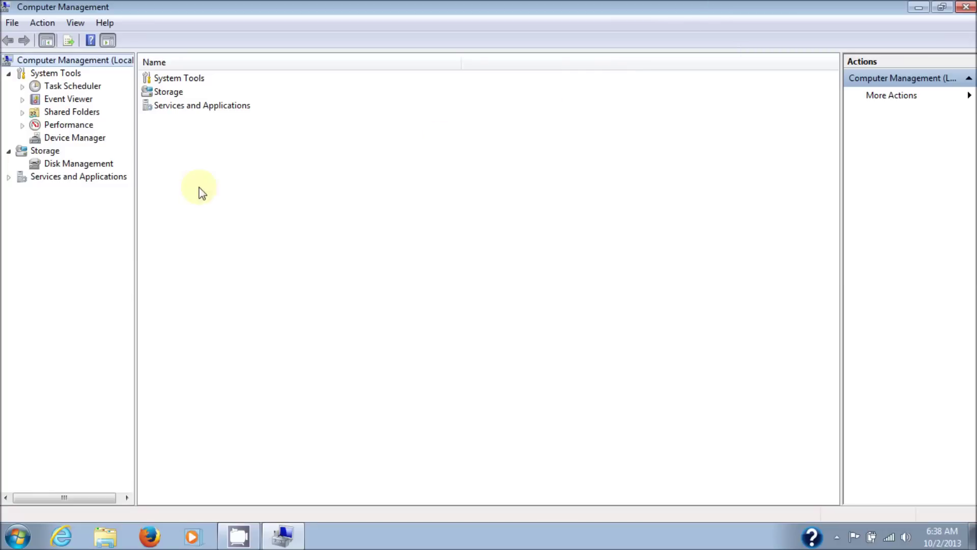
# Show Services under Services and Applications and widen the Name column to full names.
pyautogui.click(9, 178)
pyautogui.click(61, 192)
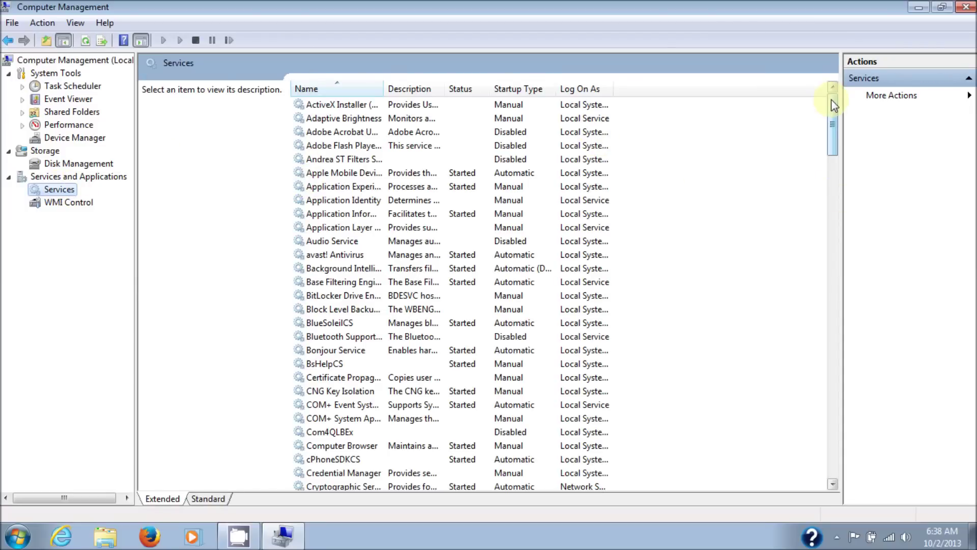
pyautogui.moveTo(834, 106); pyautogui.dragTo(832, 83)
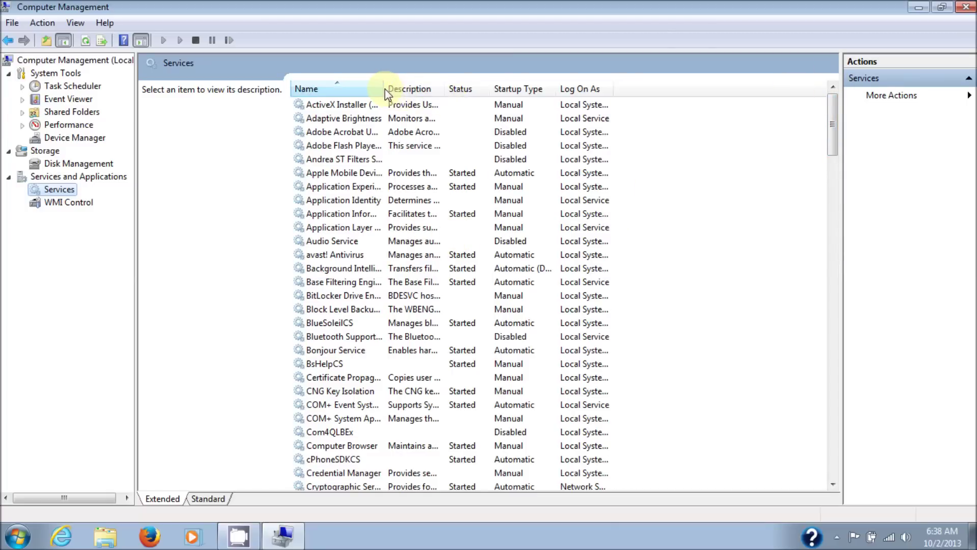
pyautogui.moveTo(384, 88); pyautogui.dragTo(386, 90)
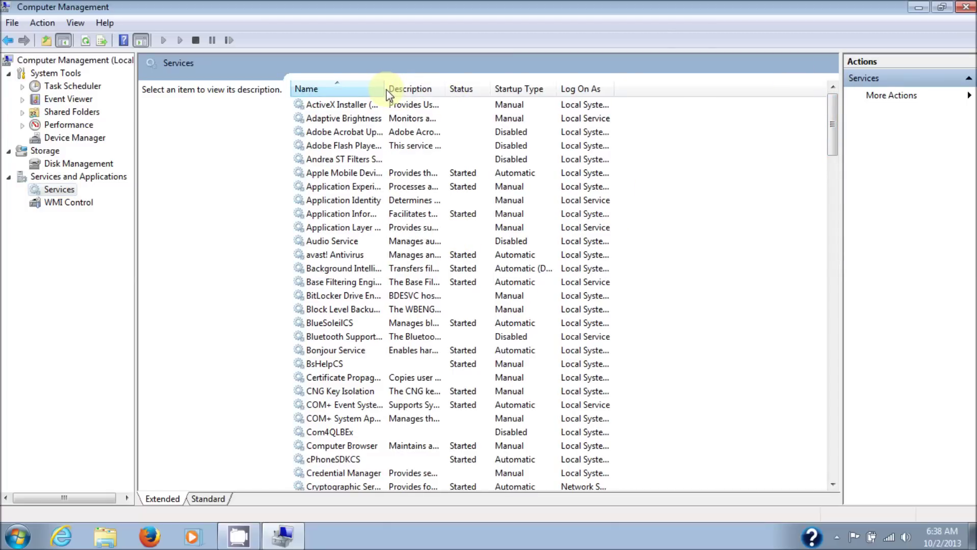
pyautogui.moveTo(387, 90); pyautogui.dragTo(500, 103)
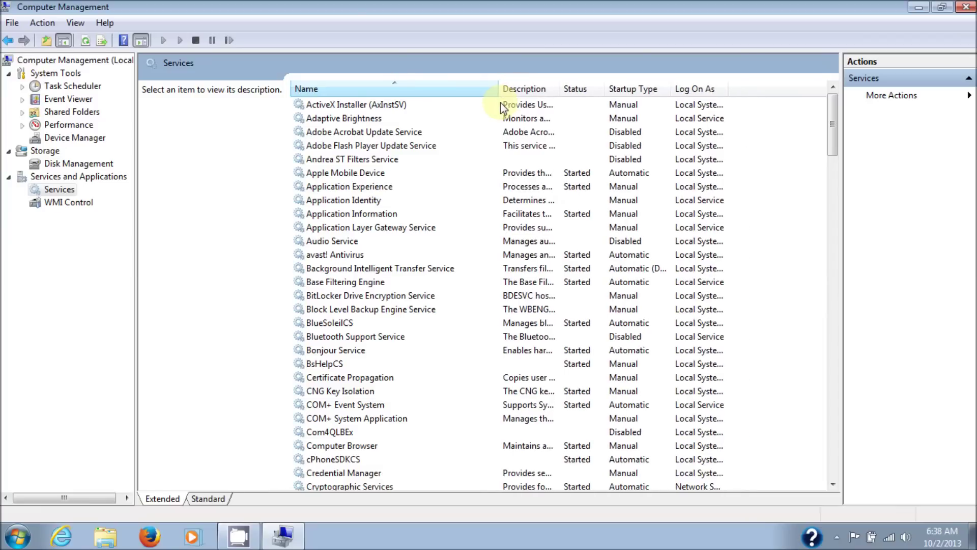
# Stop the Background Intelligent Transfer Service.
pyautogui.rightClick(397, 272)
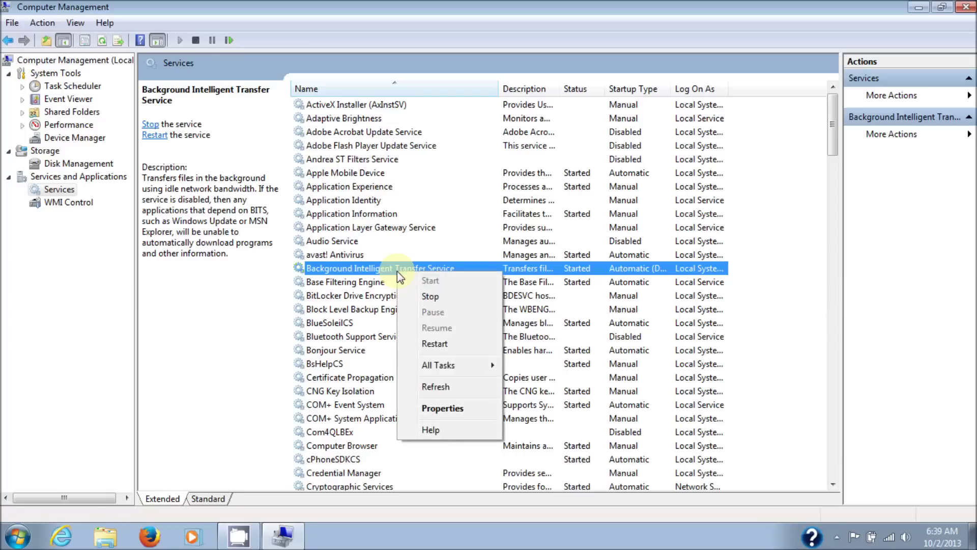
pyautogui.click(425, 297)
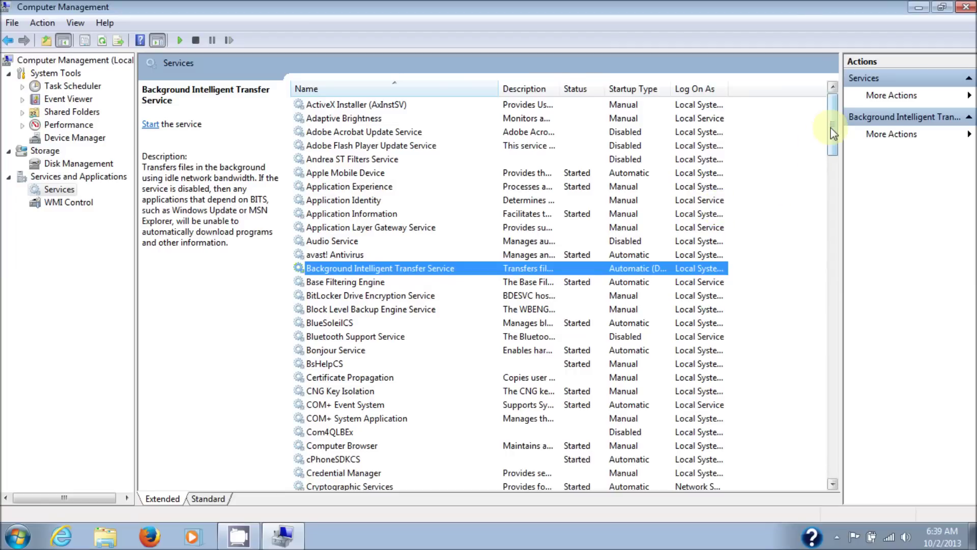
pyautogui.moveTo(831, 127); pyautogui.dragTo(833, 460)
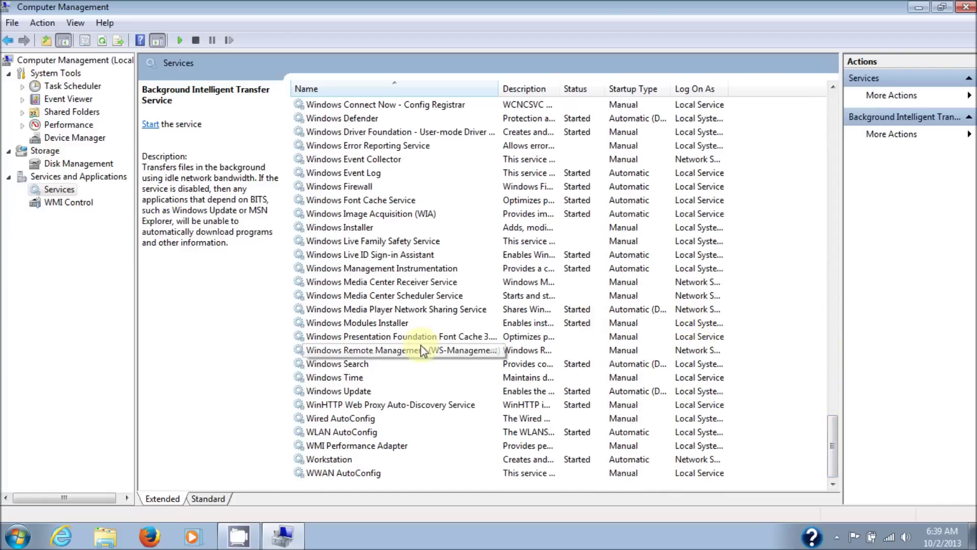
# Stop the Windows Update service and minimize Computer Management.
pyautogui.click(360, 392)
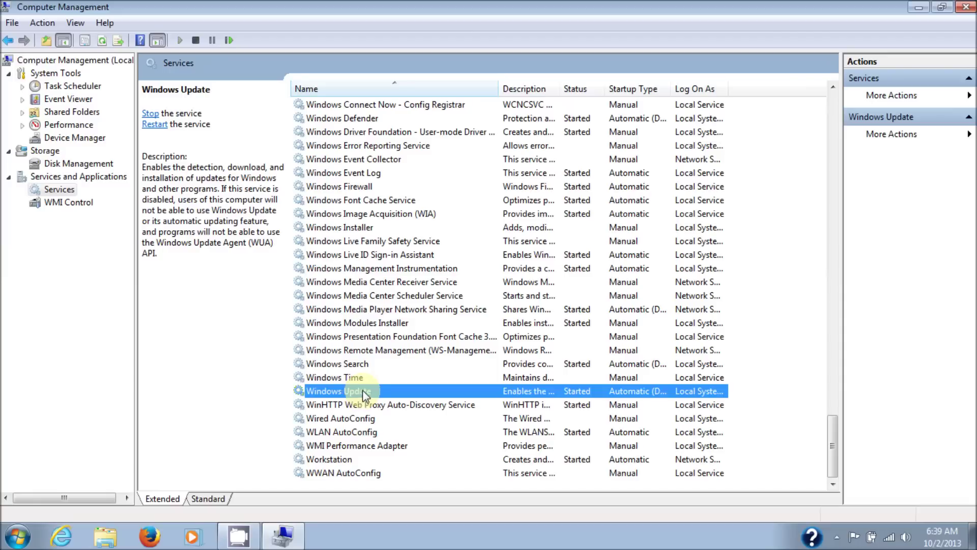
pyautogui.rightClick(373, 395)
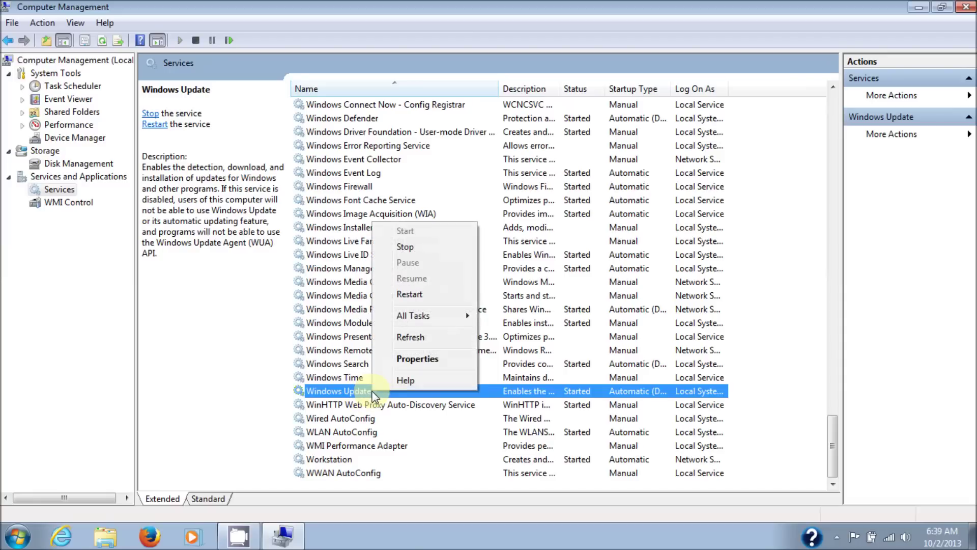
pyautogui.click(416, 248)
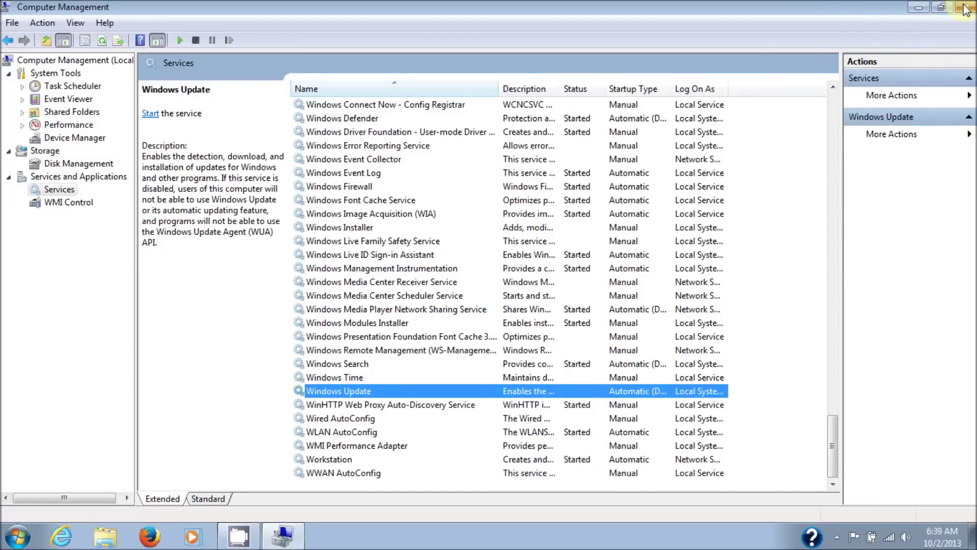
pyautogui.click(918, 7)
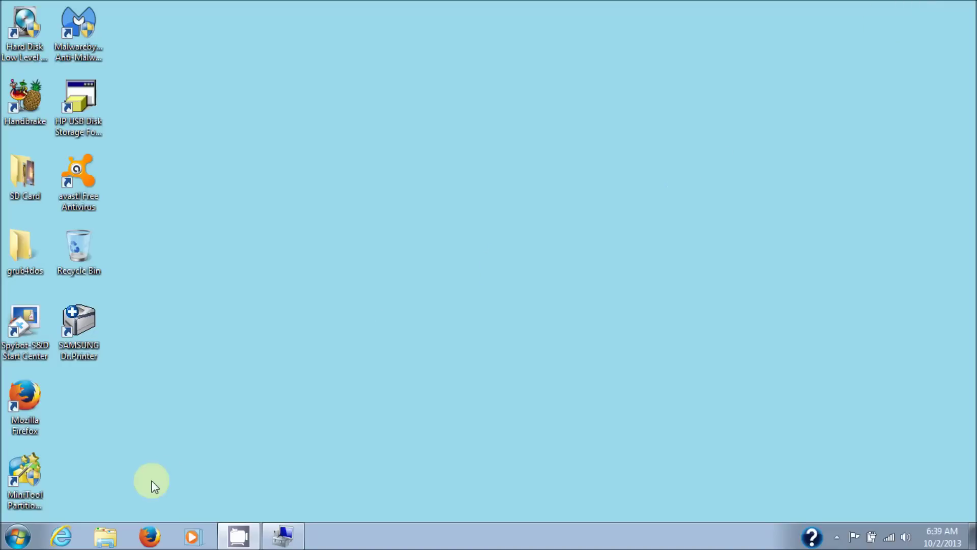
# Open Local Disk (C:) from Start > Computer.
pyautogui.click(10, 538)
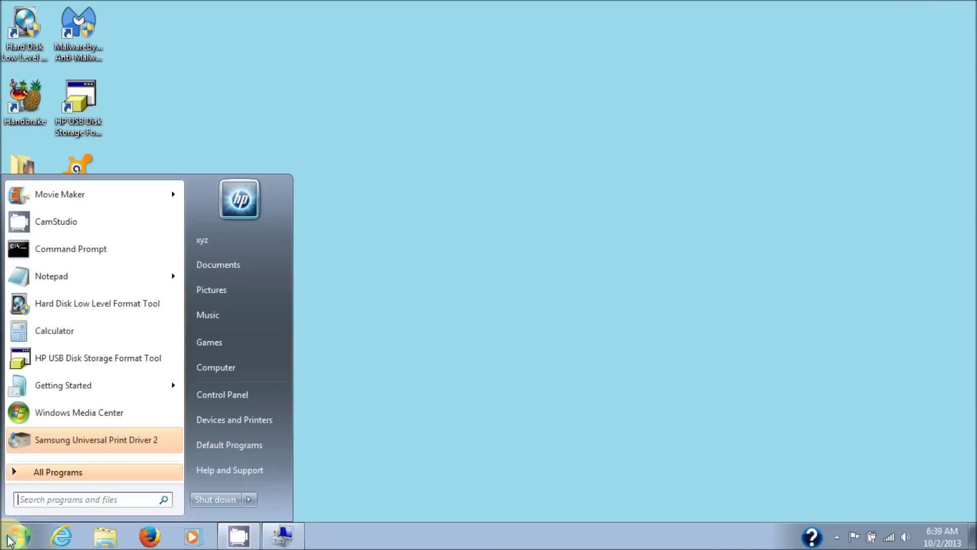
pyautogui.click(222, 371)
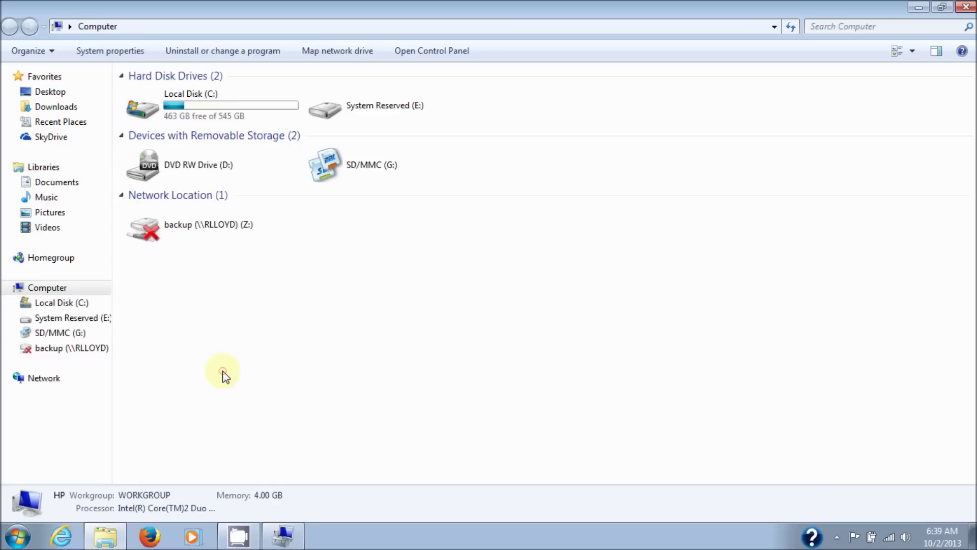
pyautogui.click(243, 104)
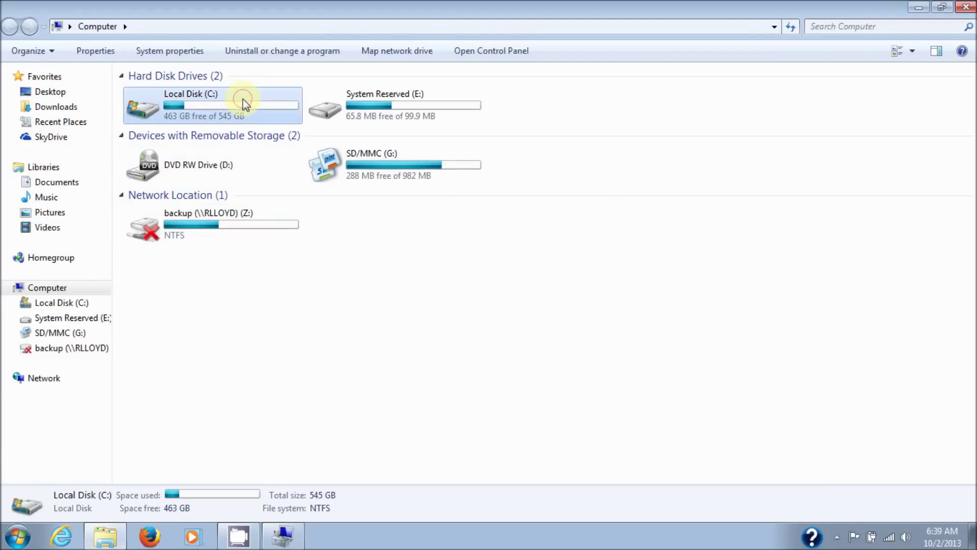
pyautogui.doubleClick(243, 98)
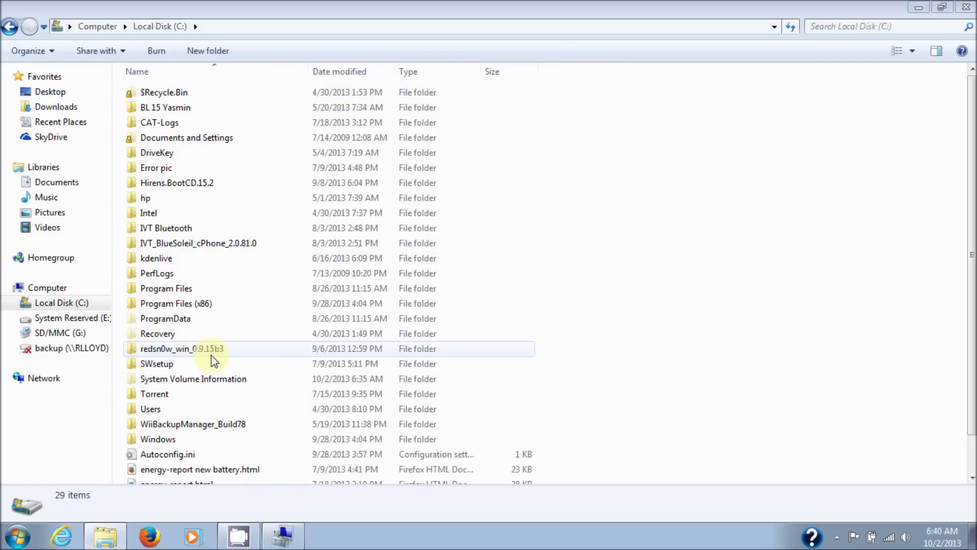
# Open the Windows folder, then its SoftwareDistribution subfolder.
pyautogui.click(197, 441)
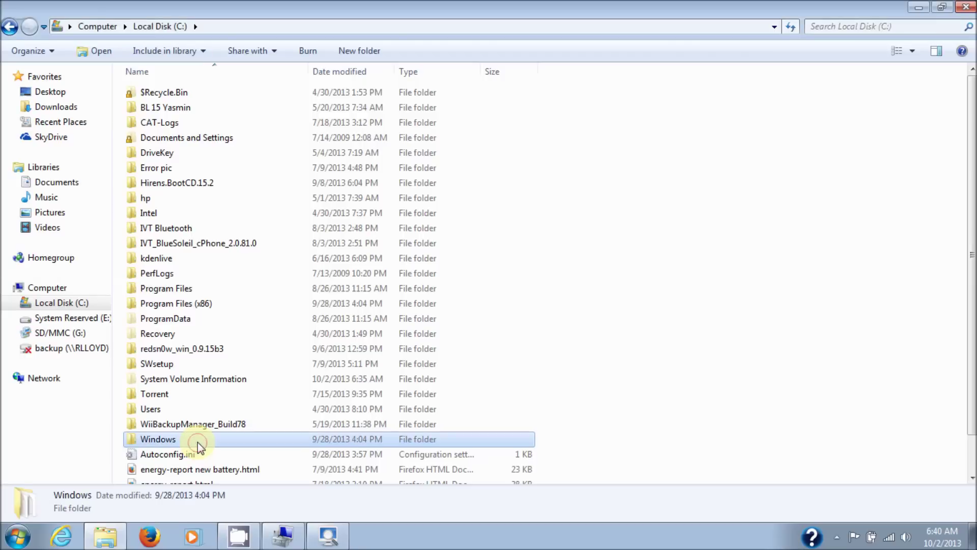
pyautogui.doubleClick(198, 441)
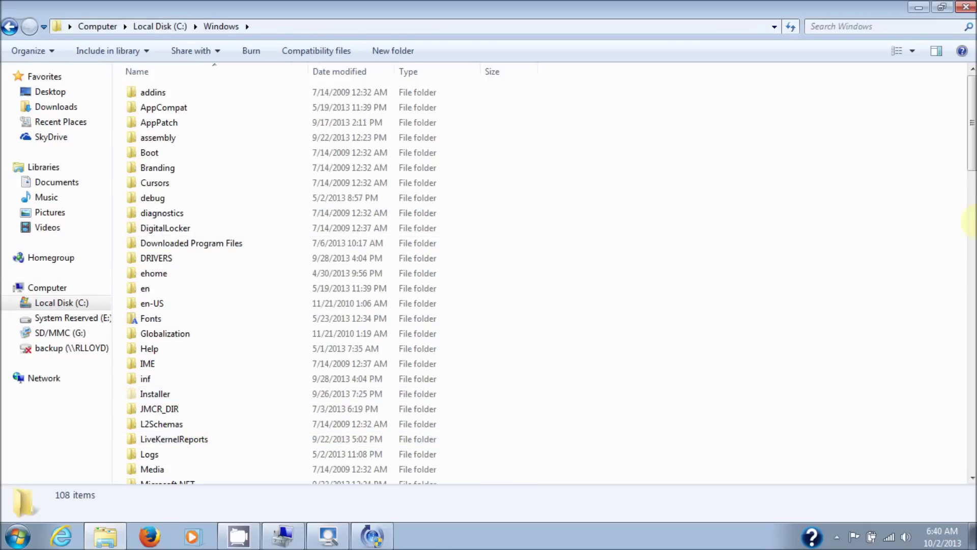
pyautogui.moveTo(973, 127); pyautogui.dragTo(973, 257)
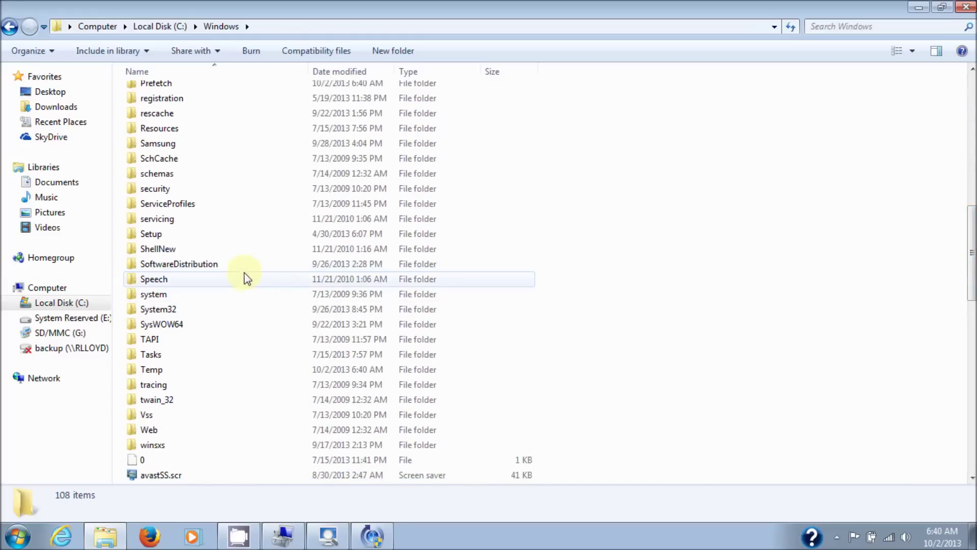
pyautogui.moveTo(244, 266)
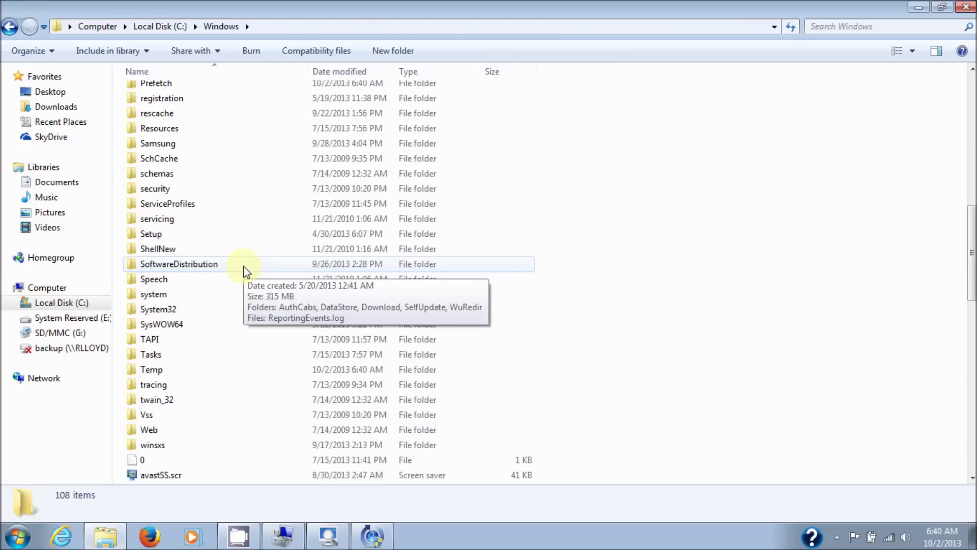
pyautogui.doubleClick(243, 266)
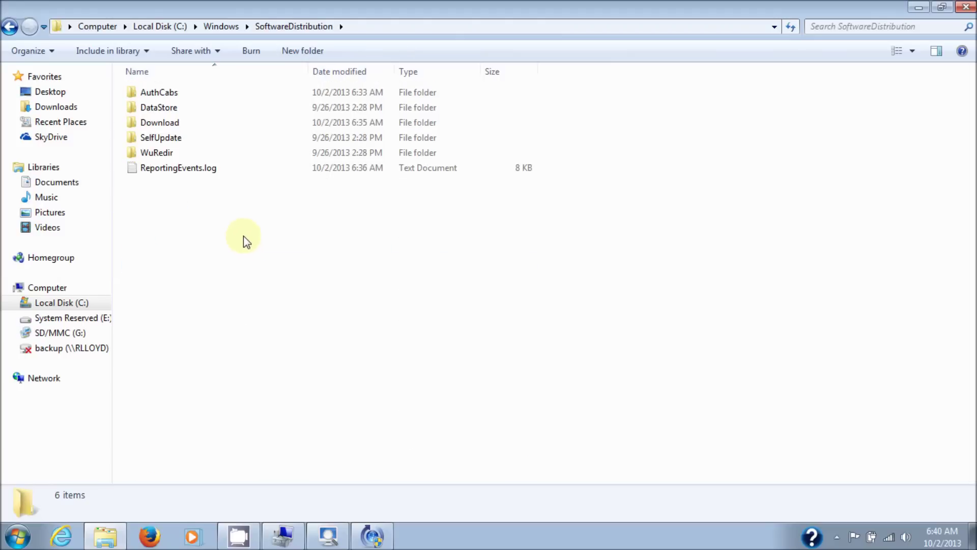
# Select all six SoftwareDistribution items with Ctrl+A and choose Delete from the context menu.
pyautogui.moveTo(243, 236); pyautogui.dragTo(117, 77)
pyautogui.click(227, 287)
pyautogui.hotkey('ctrl', 'a')
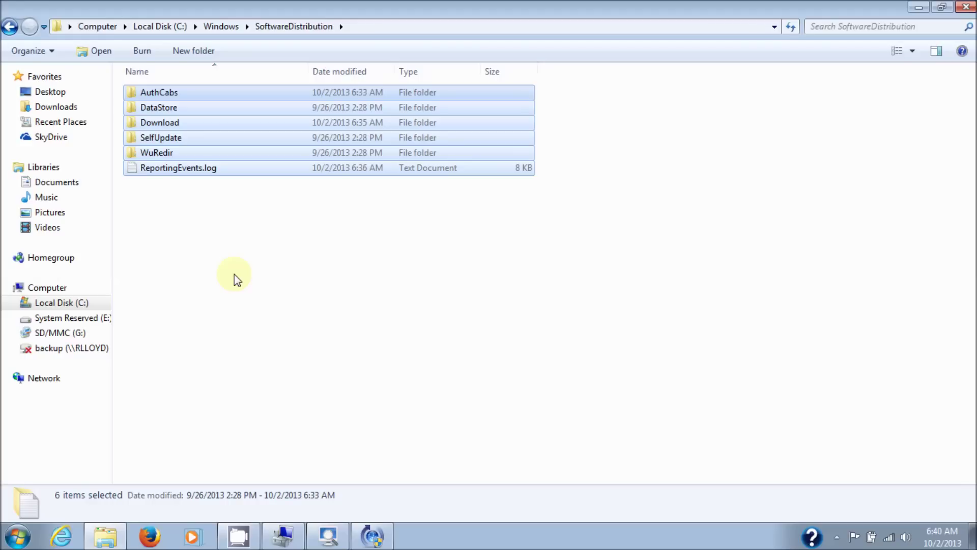
pyautogui.rightClick(245, 118)
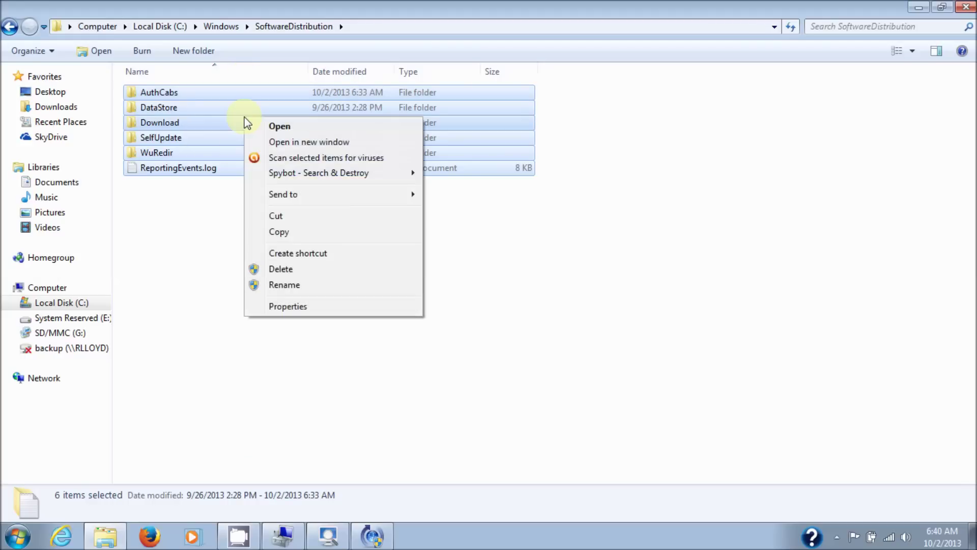
pyautogui.click(269, 270)
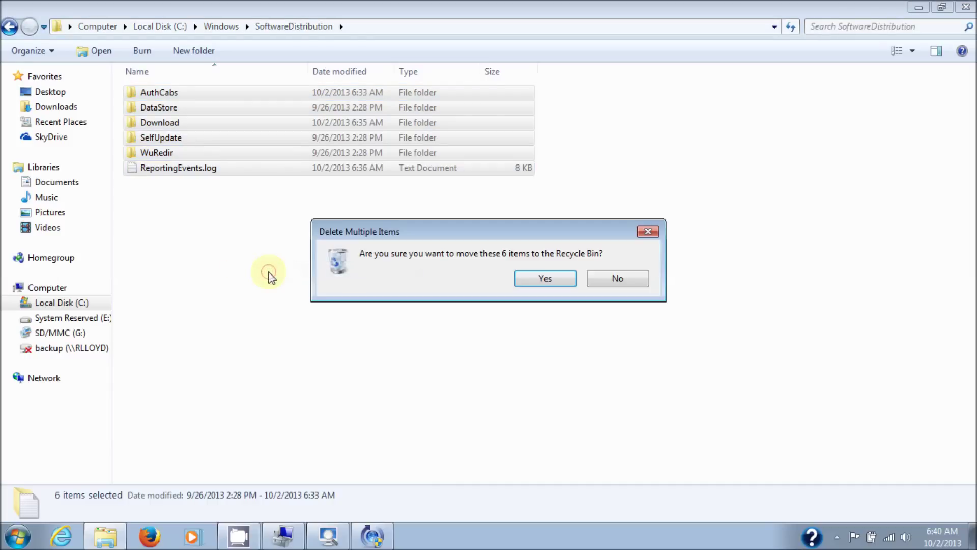
# Confirm the Recycle Bin deletion, then close Apple Software Update, Explorer and Spybot windows.
pyautogui.click(556, 277)
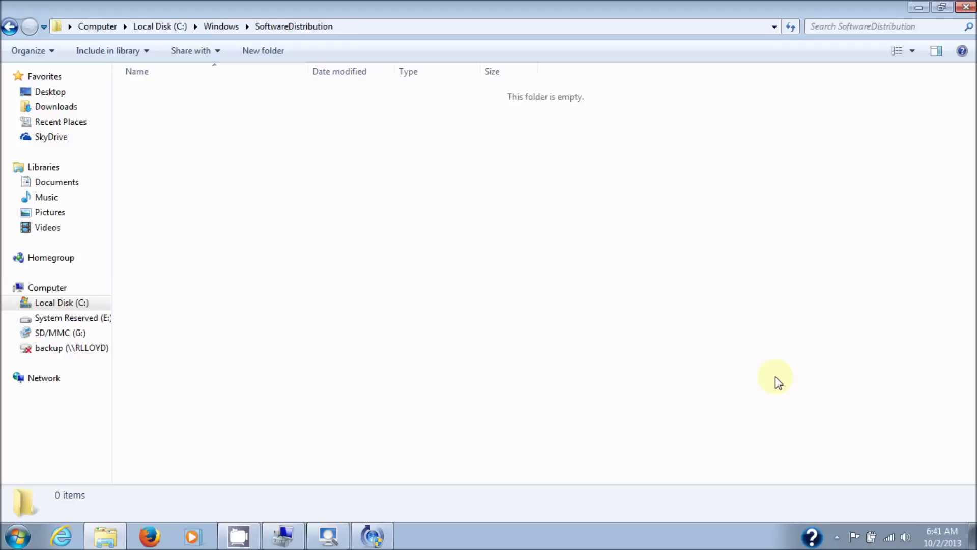
pyautogui.moveTo(379, 546)
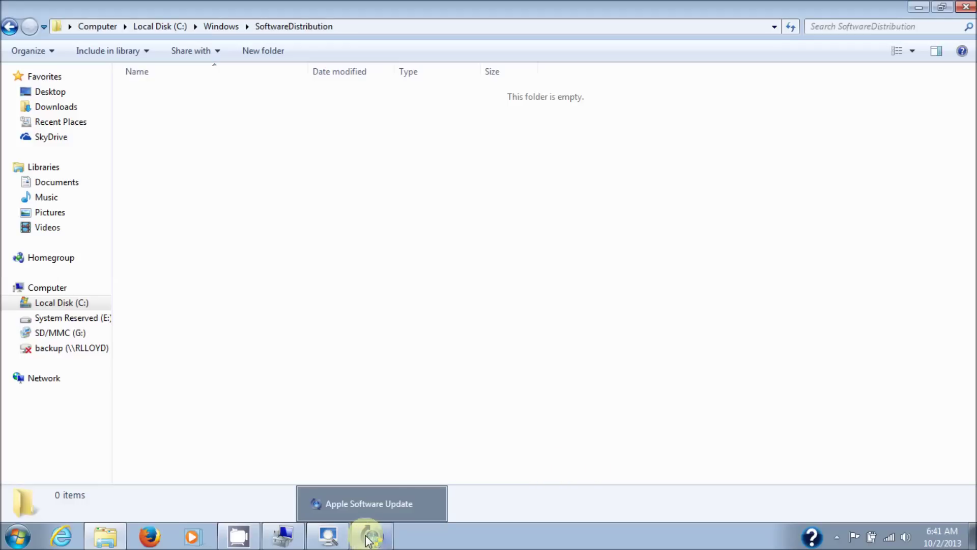
pyautogui.rightClick(373, 539)
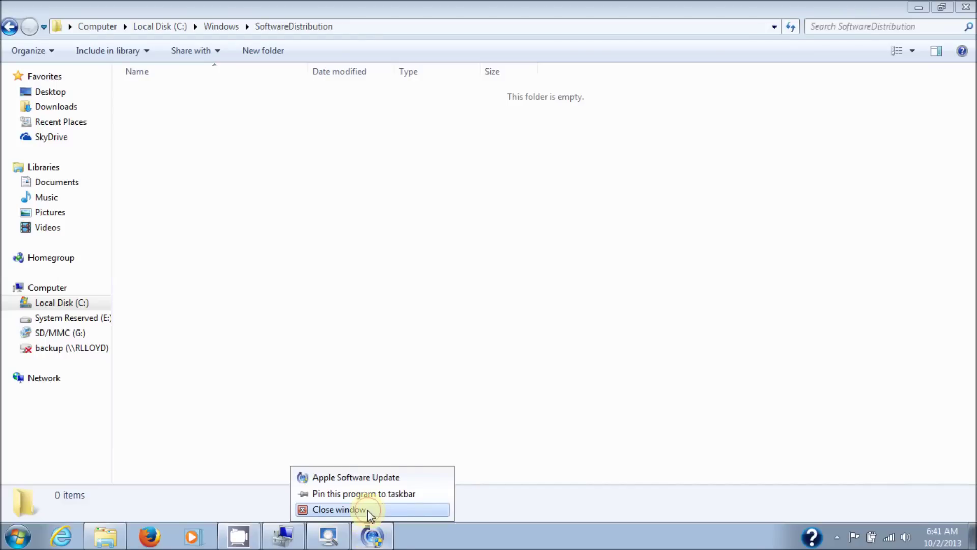
pyautogui.click(366, 509)
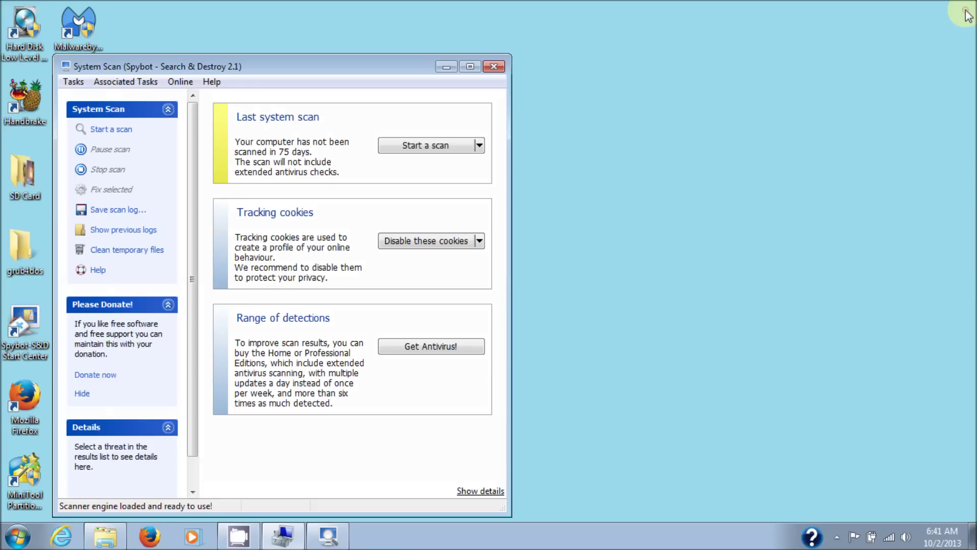
pyautogui.click(967, 12)
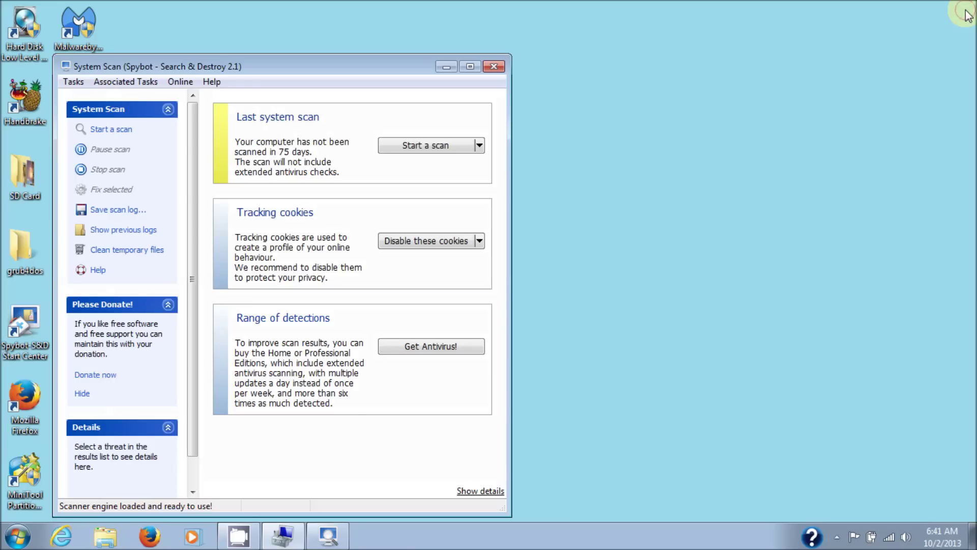
pyautogui.click(493, 66)
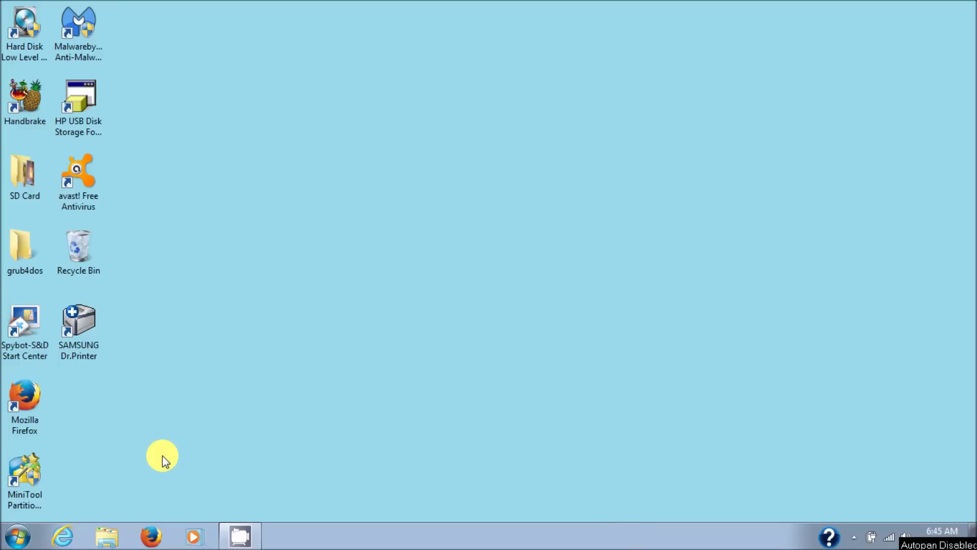
# Reopen Computer Management via Computer > Manage, maximize it, and display the Services list.
pyautogui.click(20, 539)
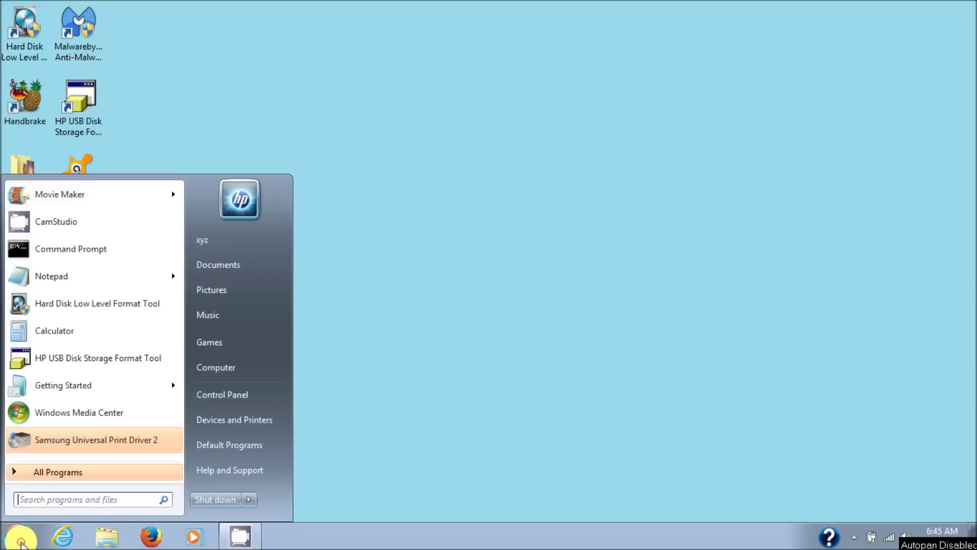
pyautogui.rightClick(212, 371)
pyautogui.click(234, 397)
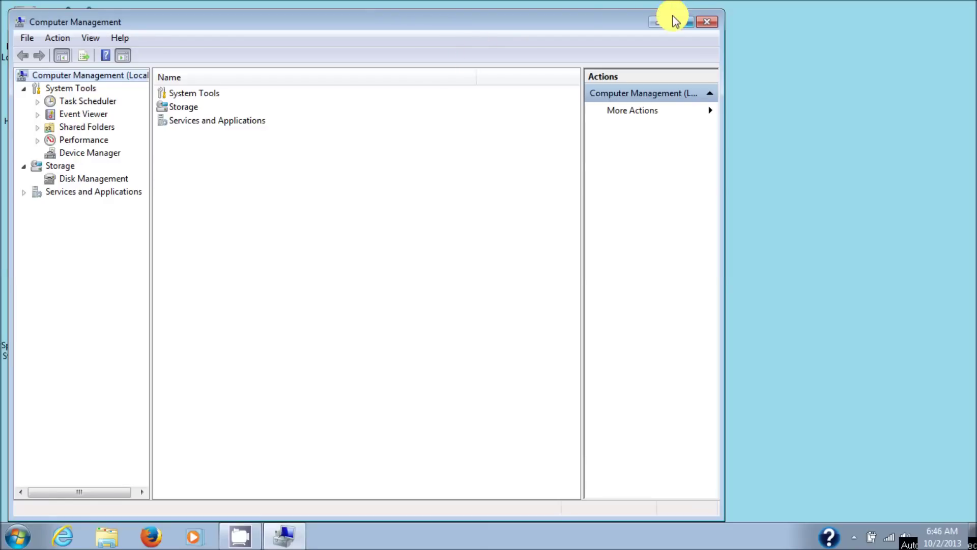
pyautogui.click(683, 22)
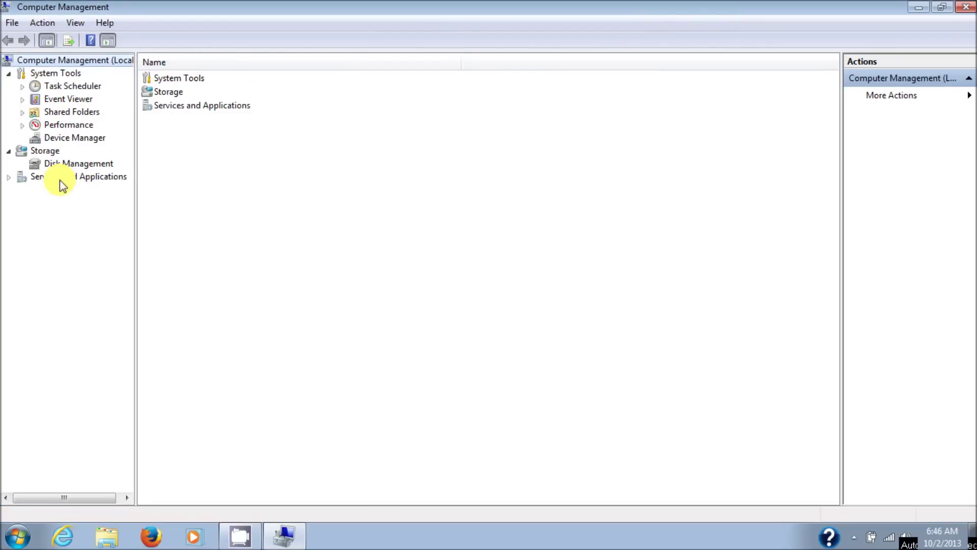
pyautogui.click(8, 177)
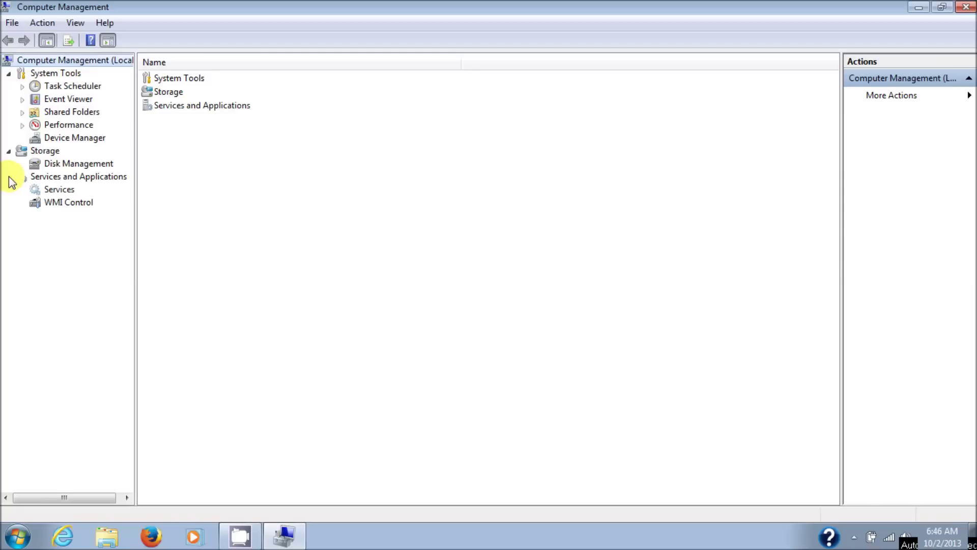
pyautogui.click(69, 193)
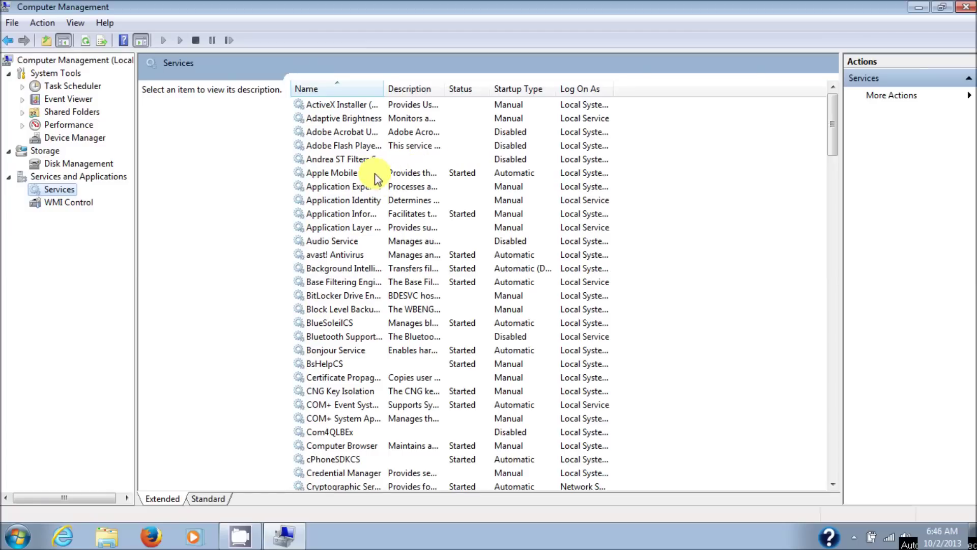
# Widen the Name column and verify Background Intelligent Transfer Service is Started, Automatic (Delayed Start).
pyautogui.moveTo(384, 87); pyautogui.dragTo(558, 124)
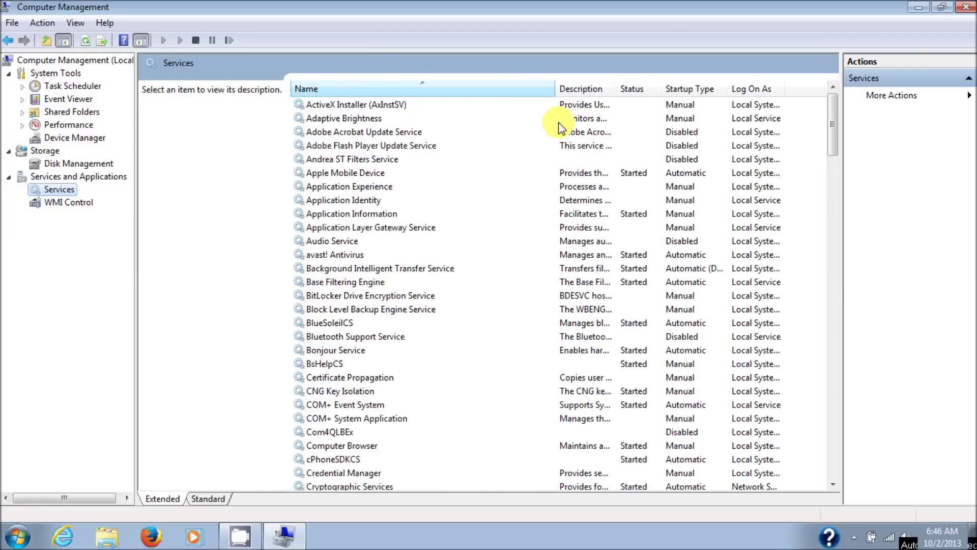
pyautogui.click(419, 282)
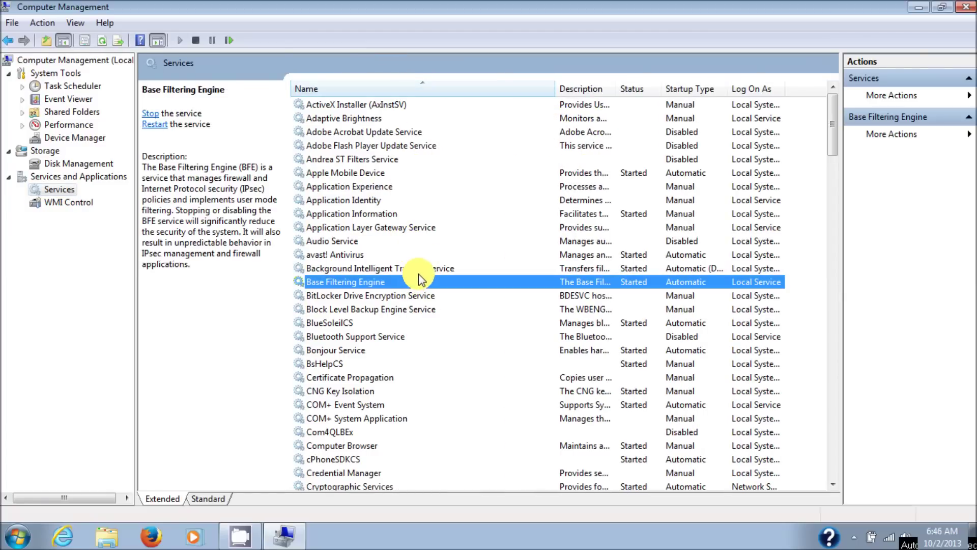
pyautogui.click(419, 274)
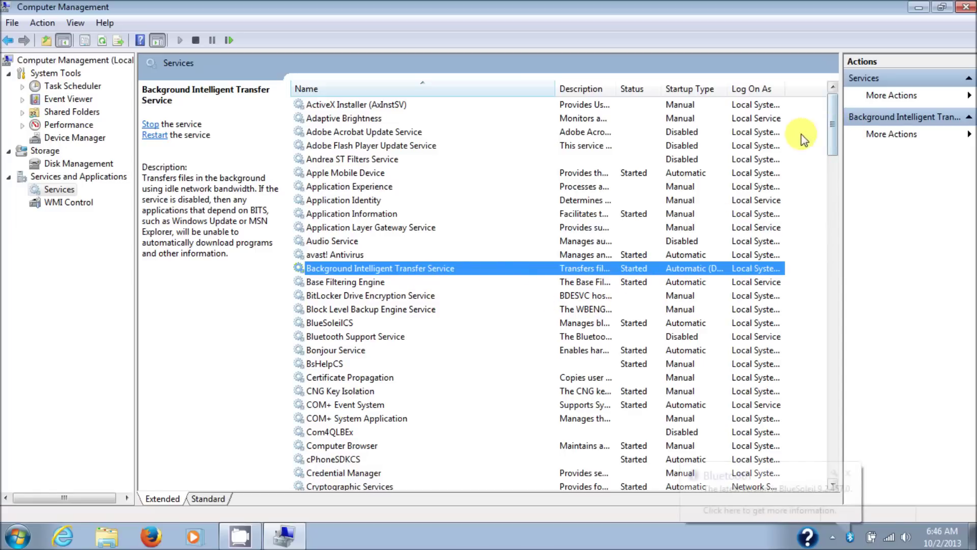
pyautogui.rightClick(497, 270)
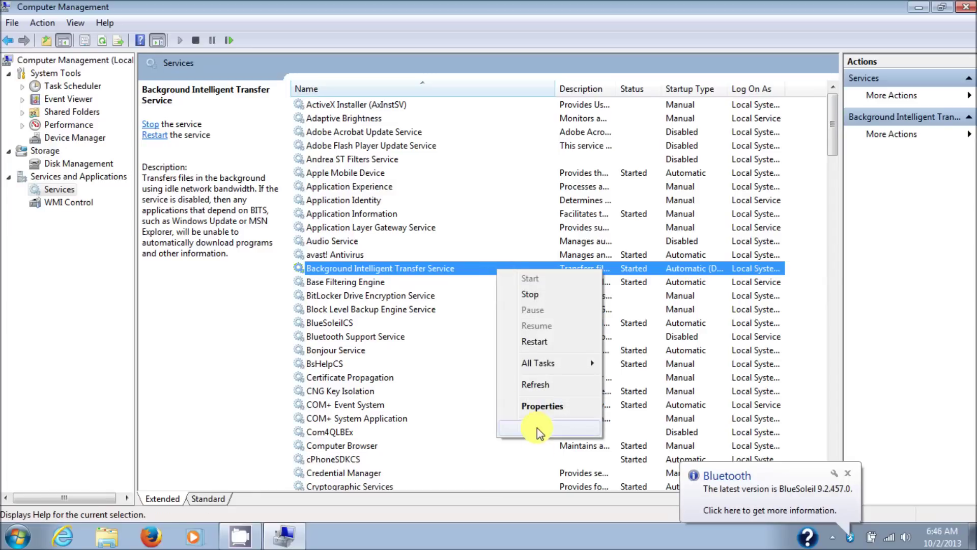
pyautogui.click(540, 406)
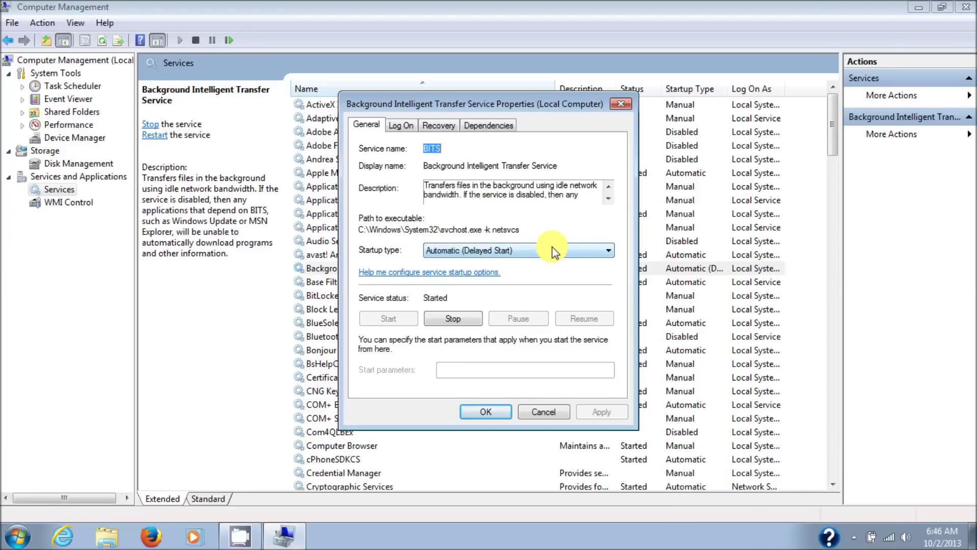
pyautogui.click(495, 410)
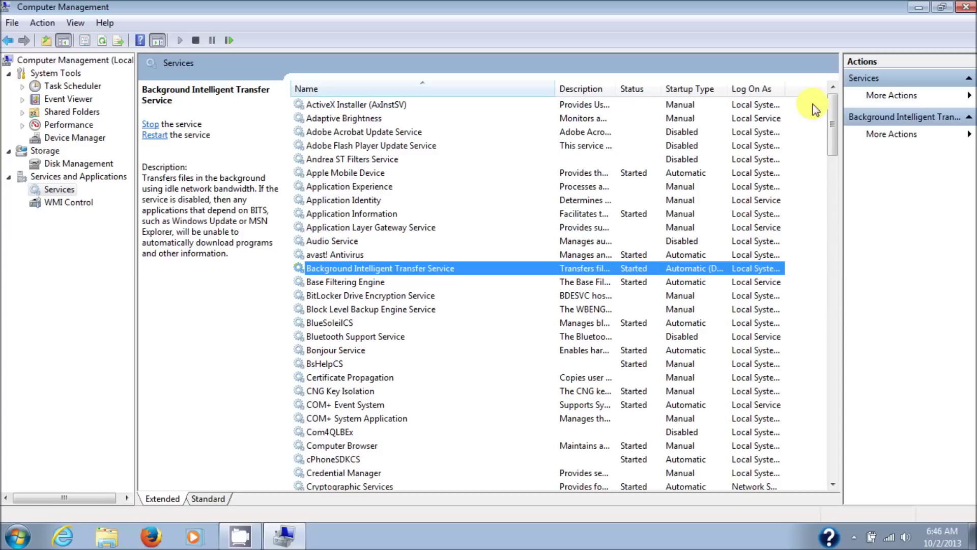
pyautogui.moveTo(830, 109); pyautogui.dragTo(832, 486)
# Select Windows Update and refresh the services list from the Action menu.
pyautogui.click(354, 392)
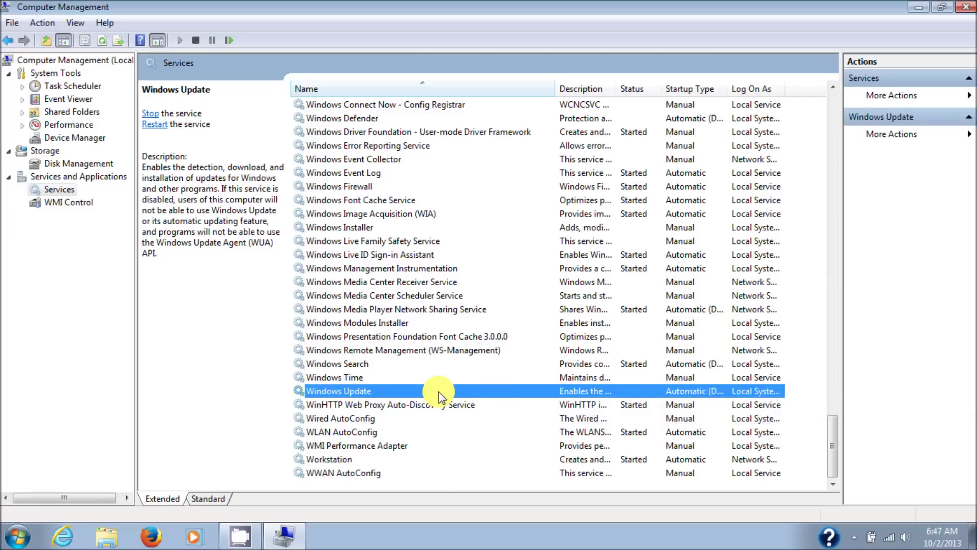
pyautogui.click(44, 23)
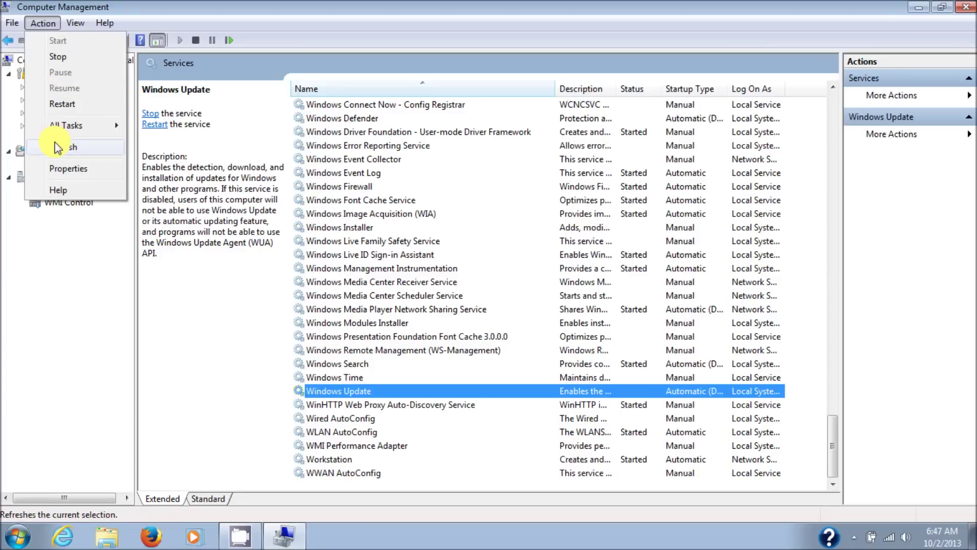
pyautogui.click(57, 148)
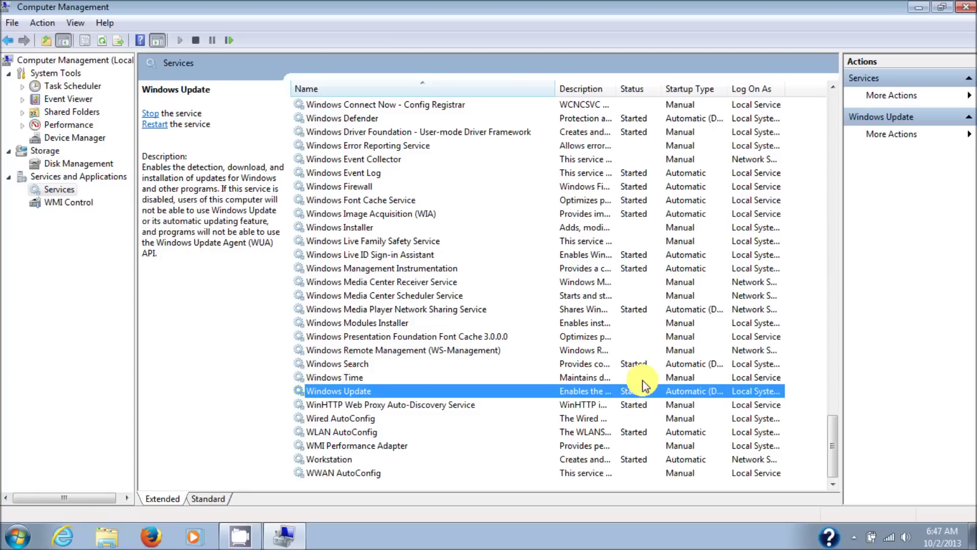
# Verify Windows Update is Started with Automatic (Delayed Start), then minimize Computer Management.
pyautogui.doubleClick(497, 393)
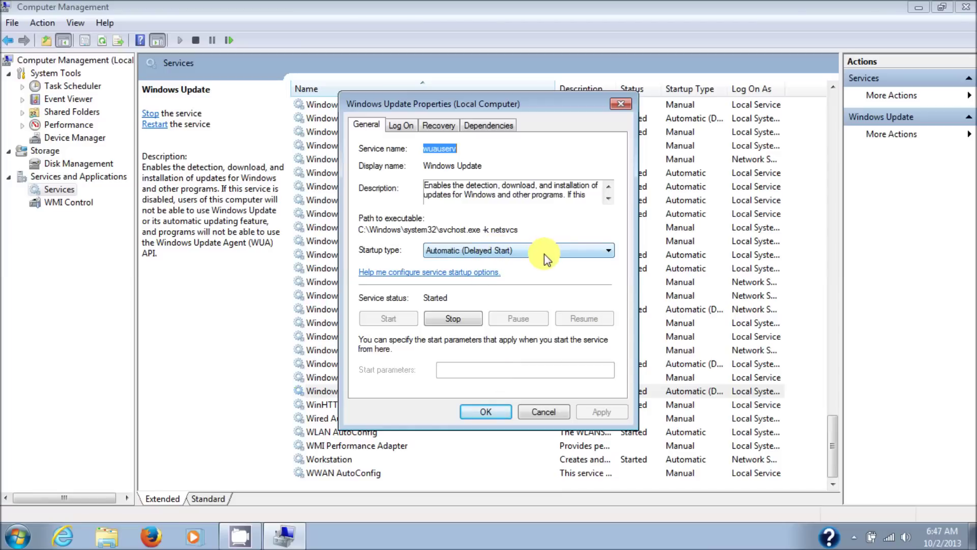
pyautogui.click(481, 410)
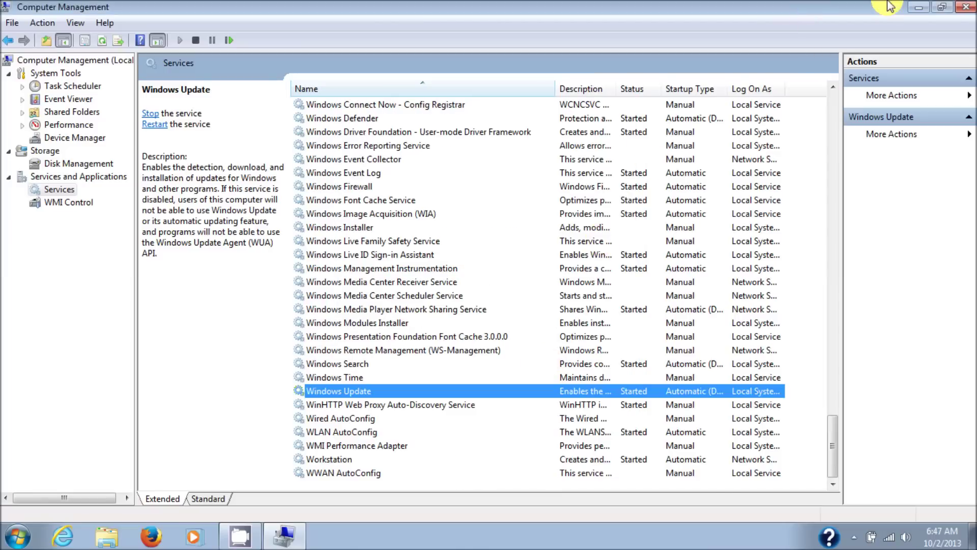
pyautogui.click(926, 11)
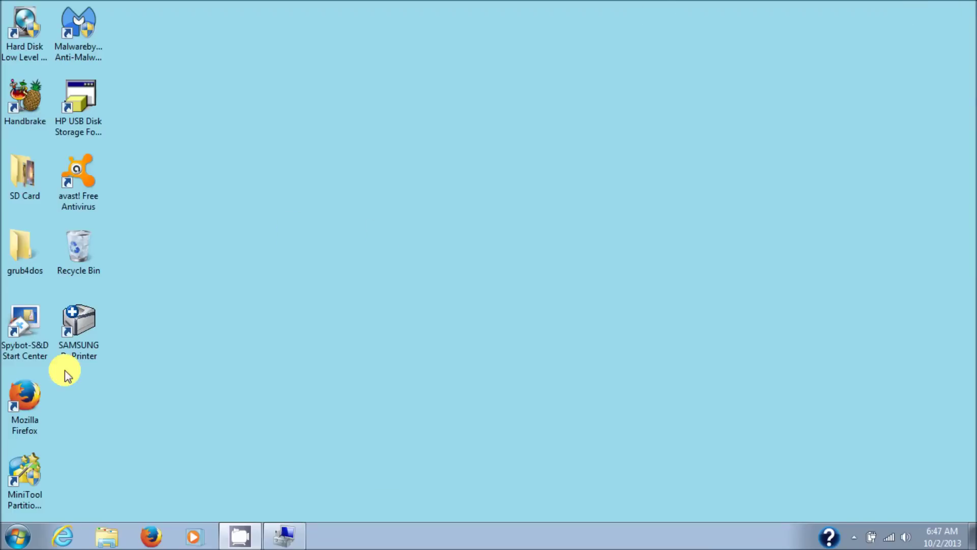
# Launch Windows Update from Start > All Programs and start a check for updates.
pyautogui.click(7, 543)
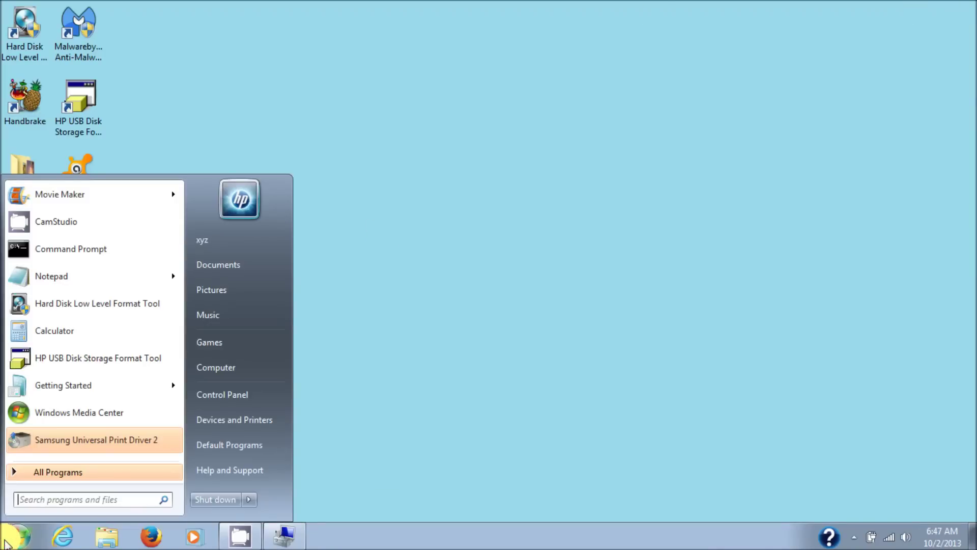
pyautogui.click(44, 473)
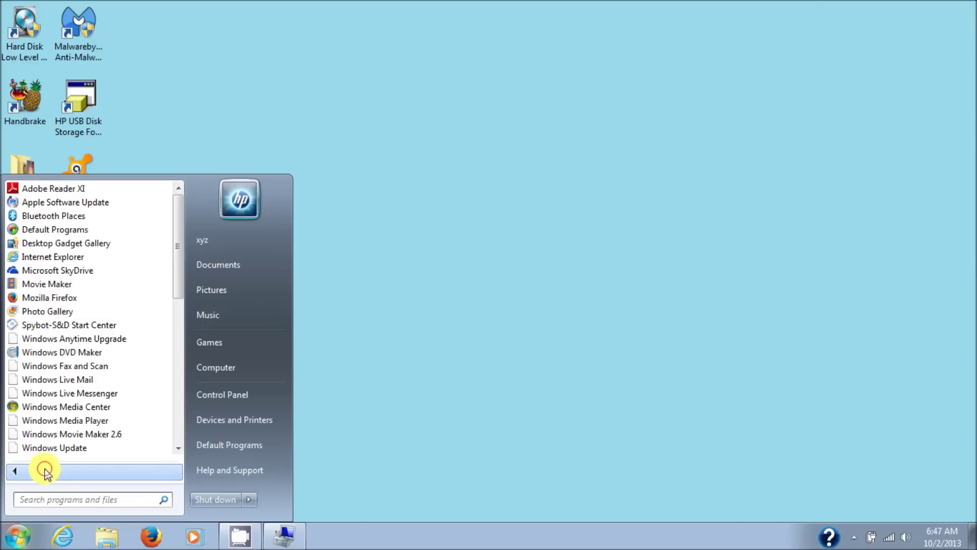
pyautogui.click(51, 448)
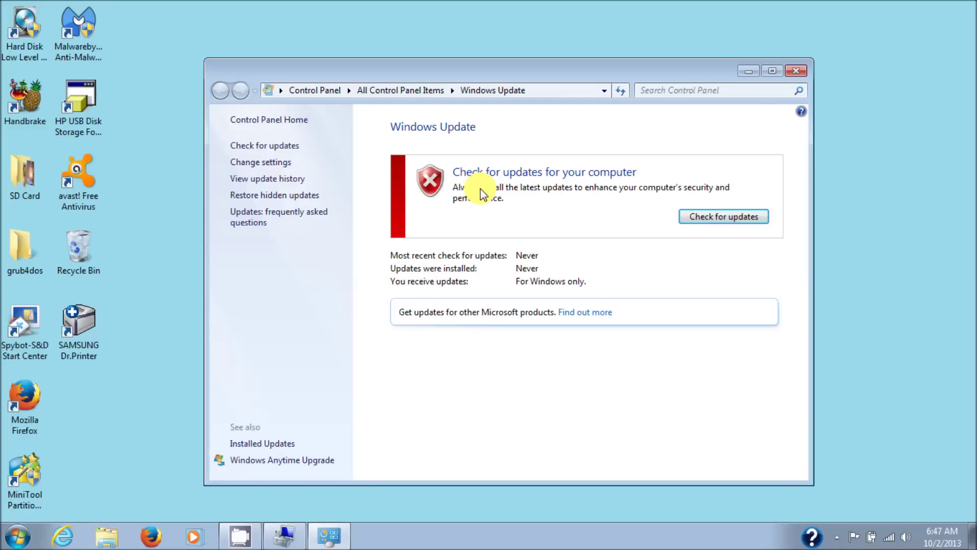
pyautogui.click(725, 219)
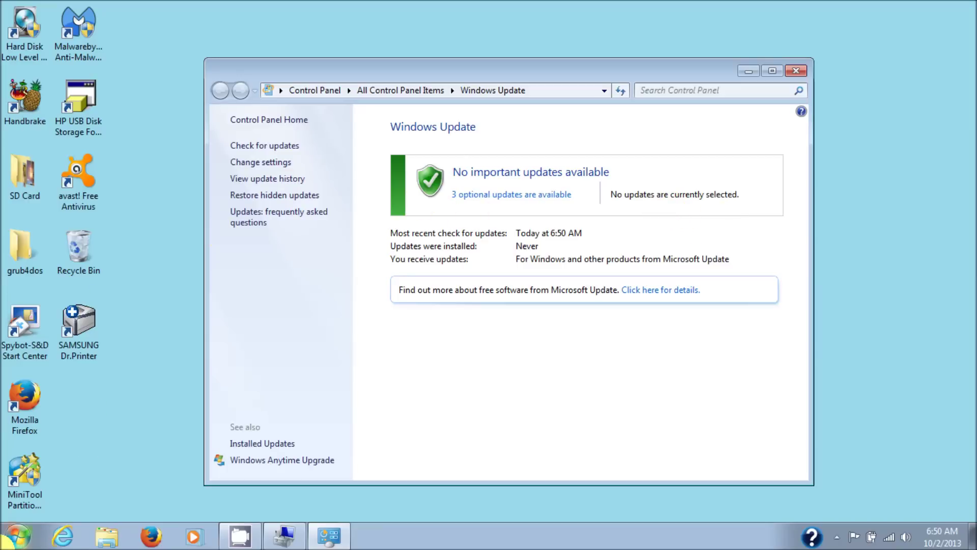
# Open the Start menu over the Windows Update results.
pyautogui.click(17, 538)
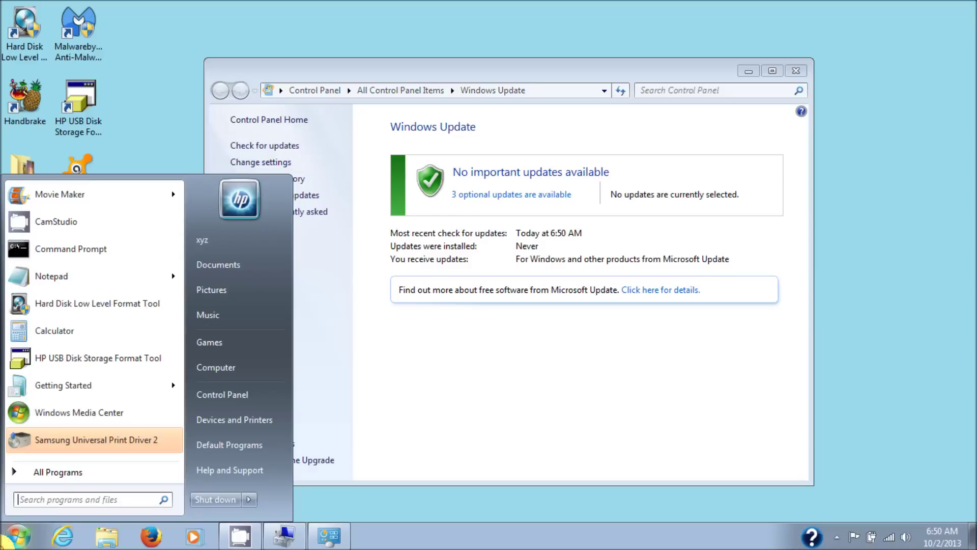
pyautogui.rightClick(231, 363)
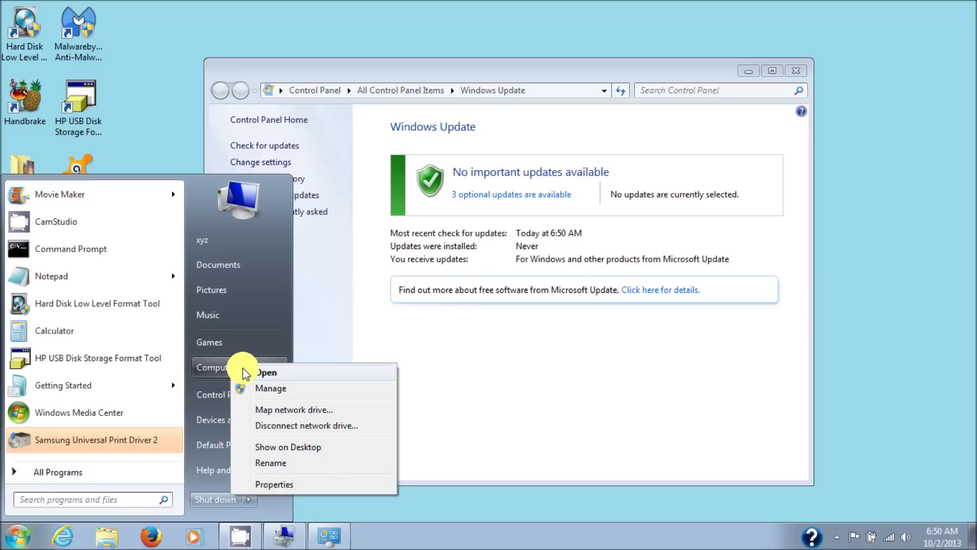
pyautogui.click(245, 371)
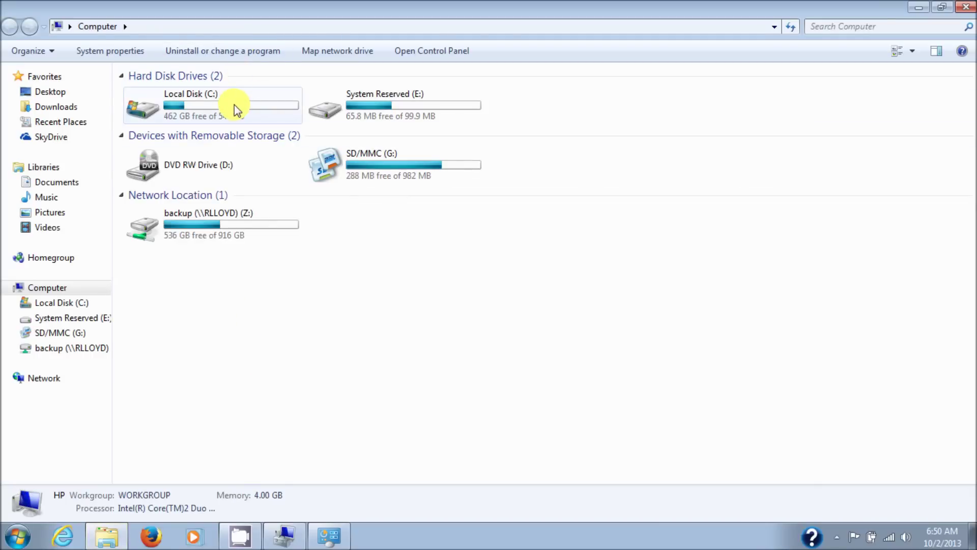
pyautogui.doubleClick(234, 105)
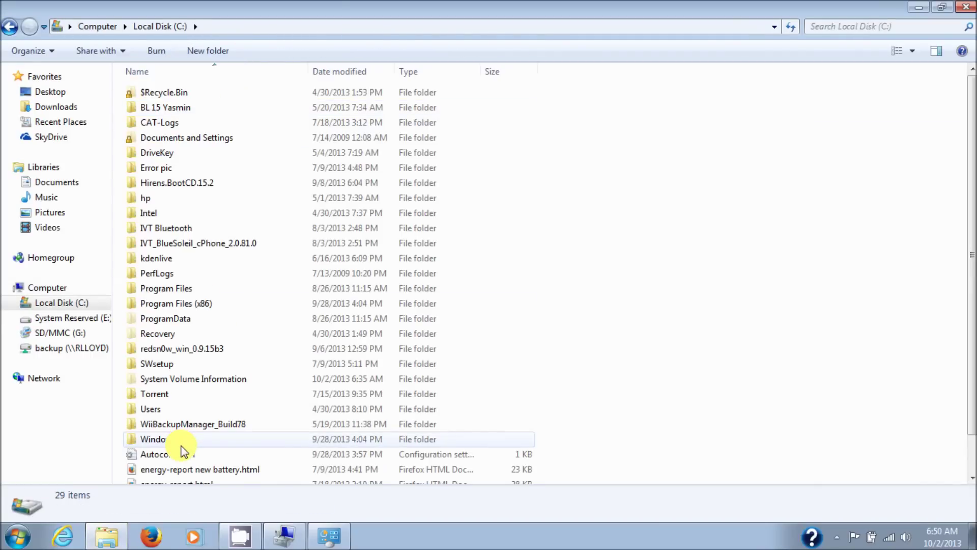
pyautogui.doubleClick(182, 445)
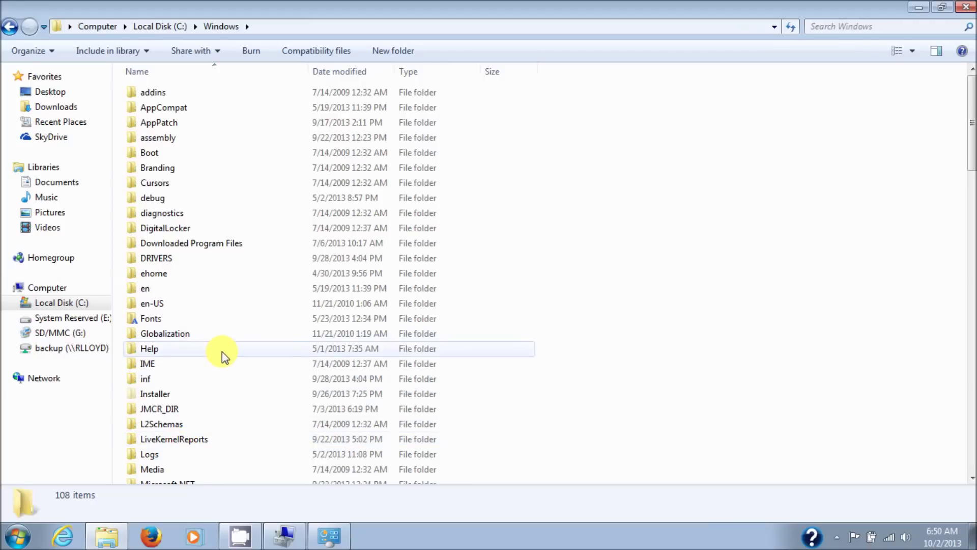
pyautogui.moveTo(972, 120); pyautogui.dragTo(957, 285)
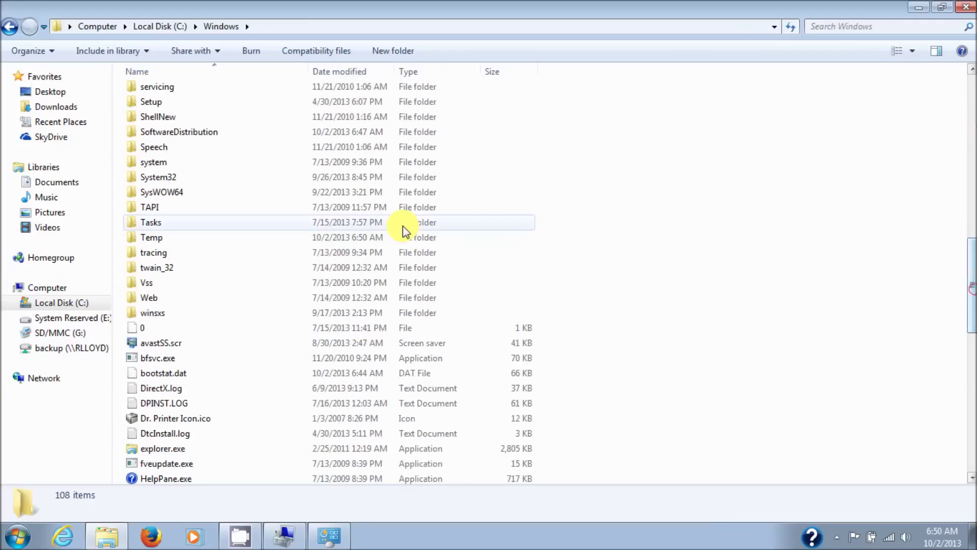
pyautogui.doubleClick(206, 133)
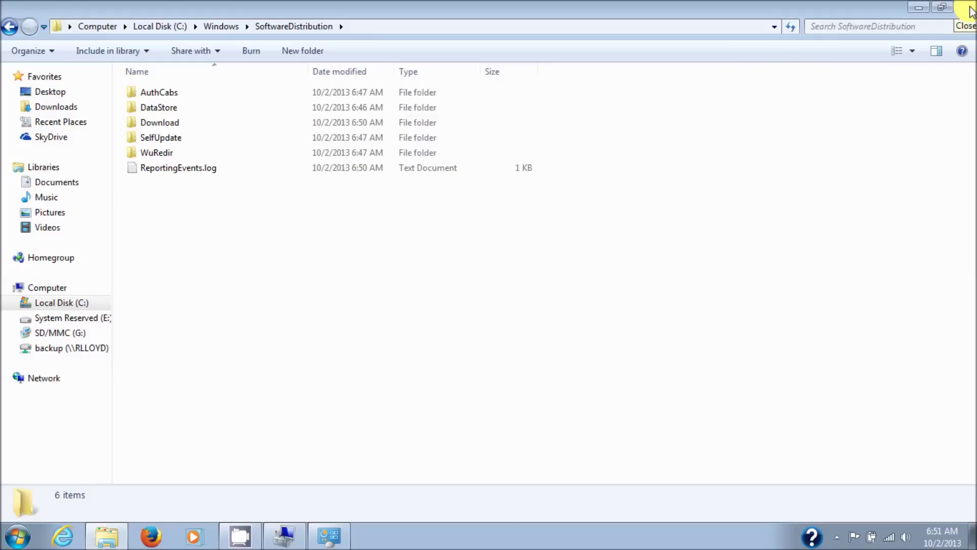
pyautogui.click(969, 11)
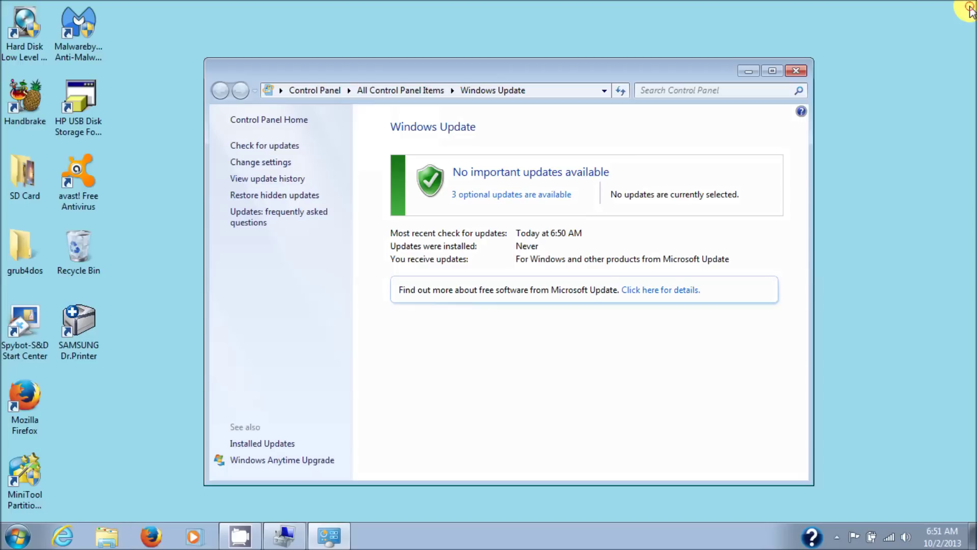